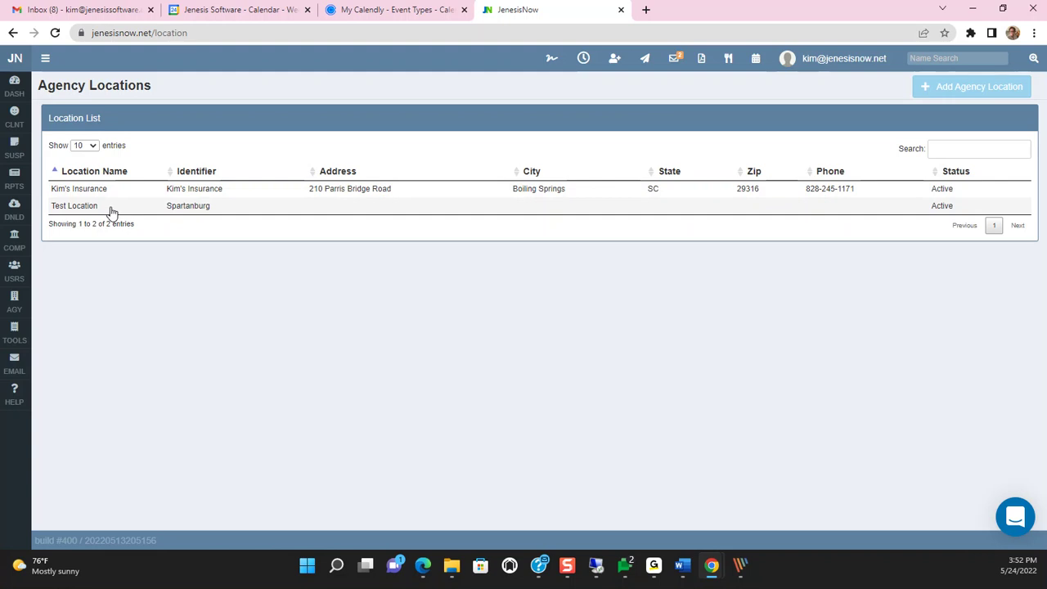
Open the Kim's Insurance agency location for editing from the locations list
click(114, 197)
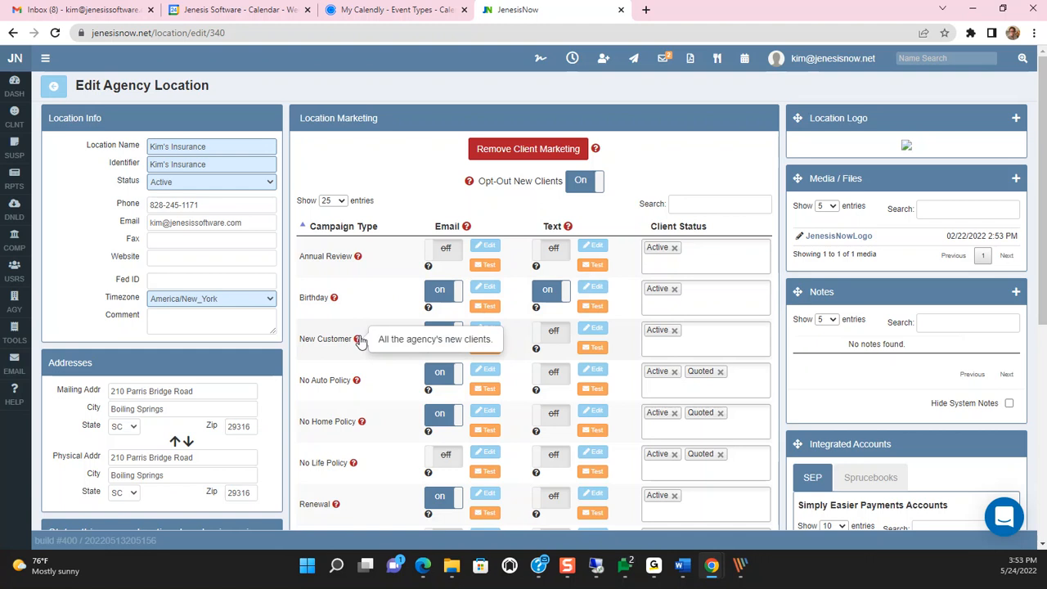
Bring up the Birthday email template in the Edit Birthday Email Template modal
click(442, 297)
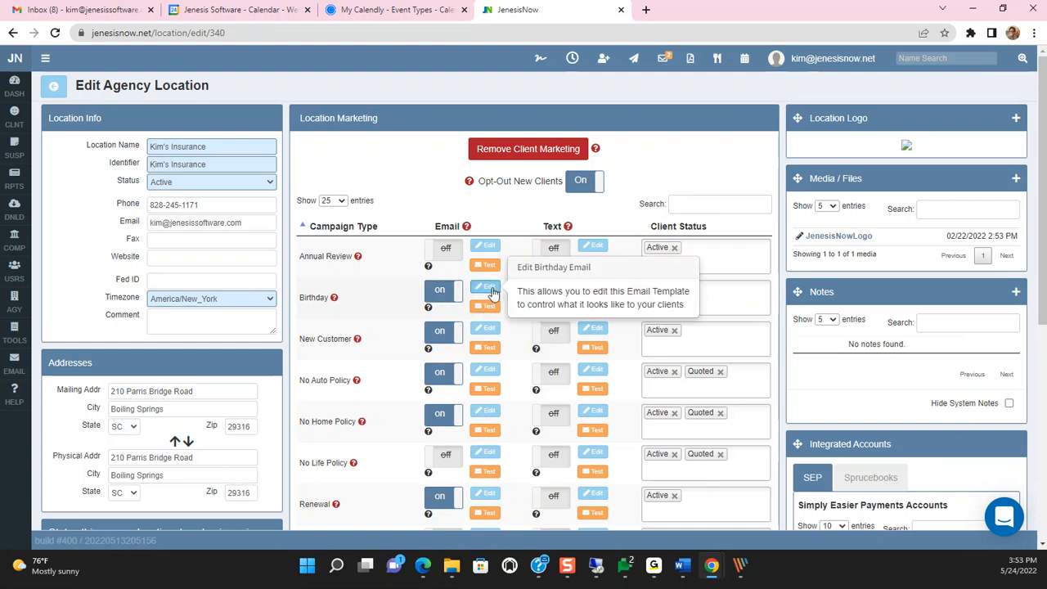
click(493, 292)
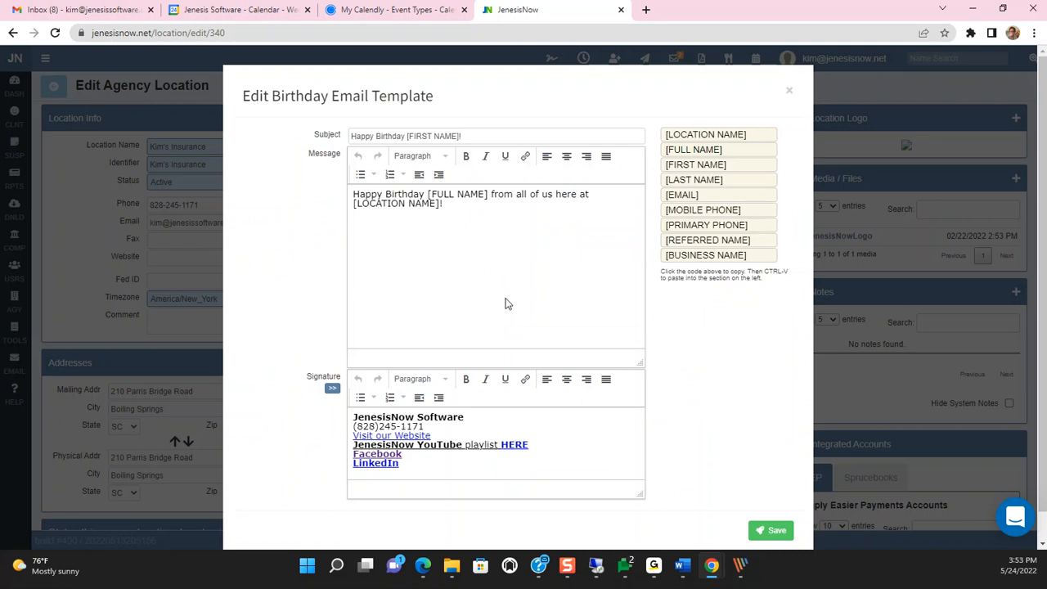
Review the signature choices without picking one and close the Birthday template unchanged
click(351, 136)
click(375, 193)
click(331, 389)
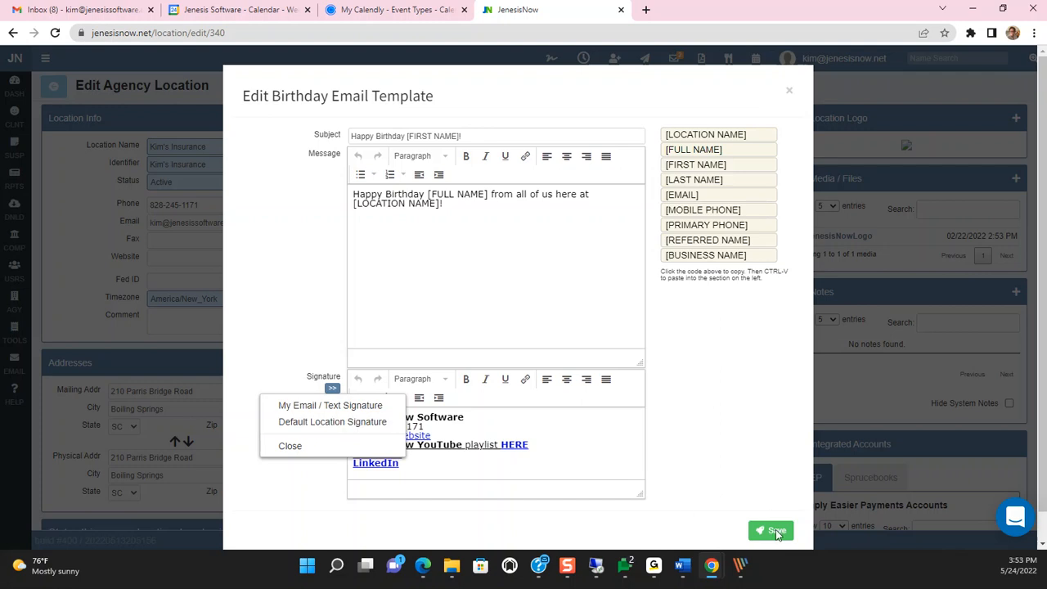
click(790, 91)
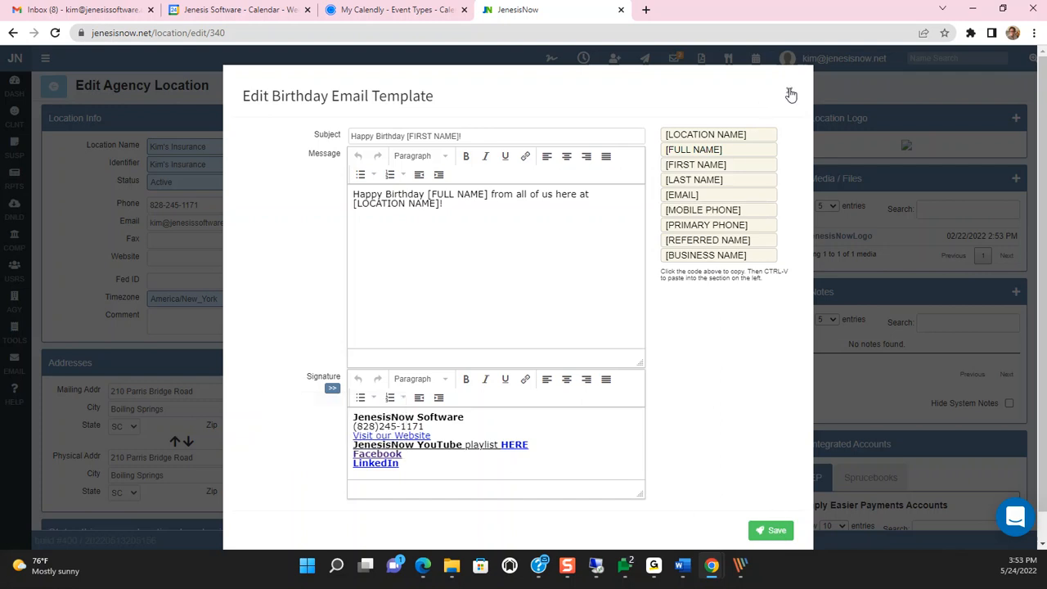
click(790, 92)
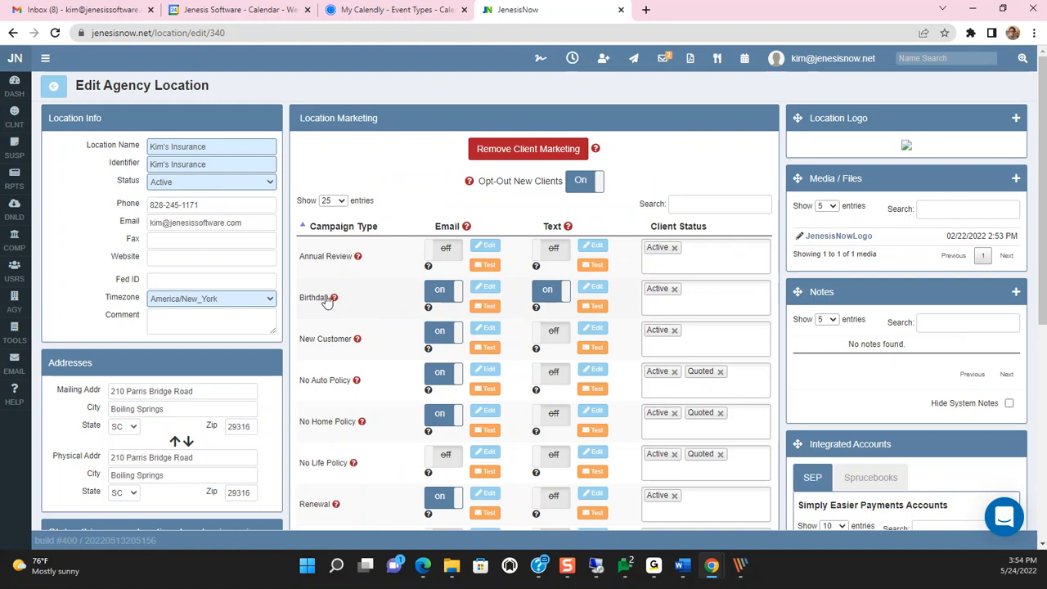
Add Prospect alongside Active for the Birthday campaign's client statuses and save the location
click(702, 292)
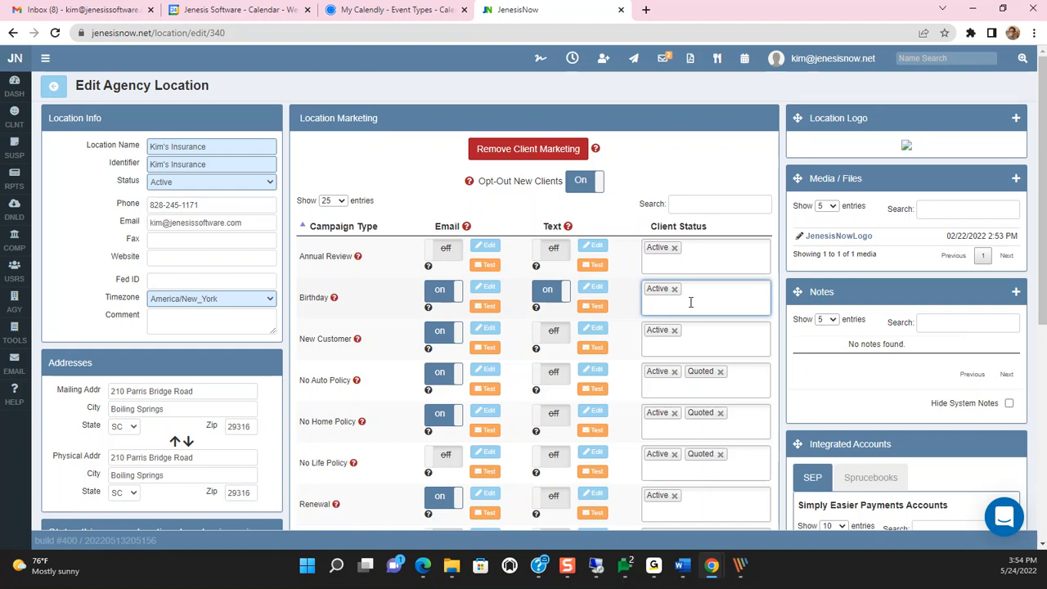
click(691, 301)
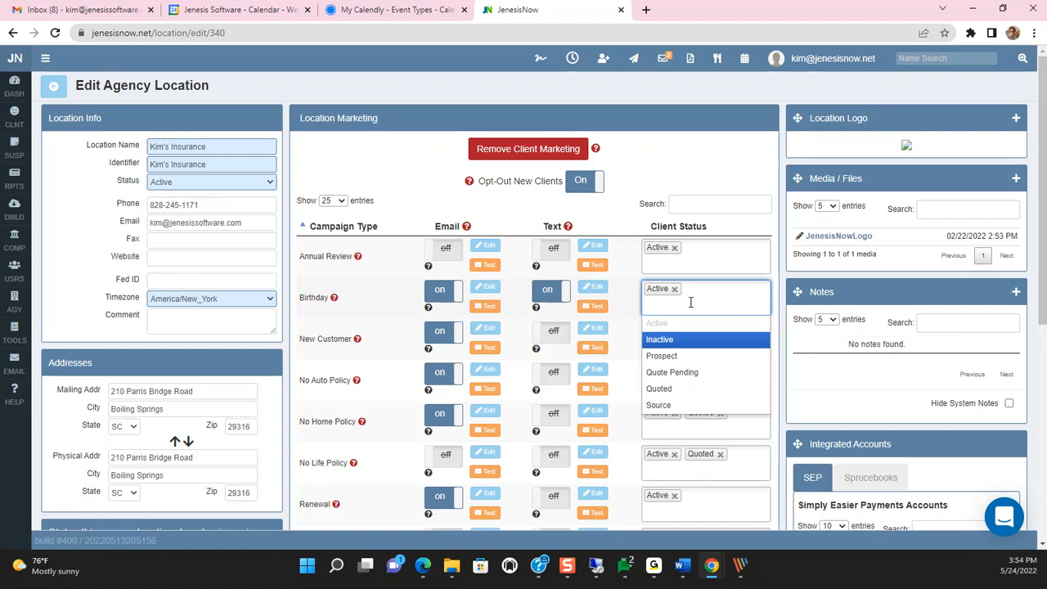
click(678, 357)
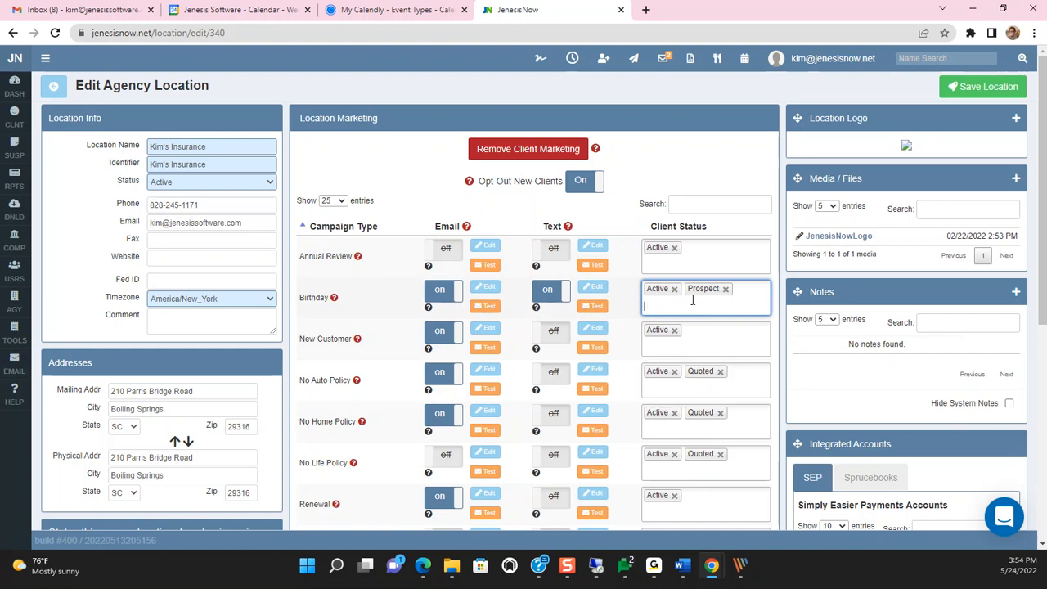
click(974, 87)
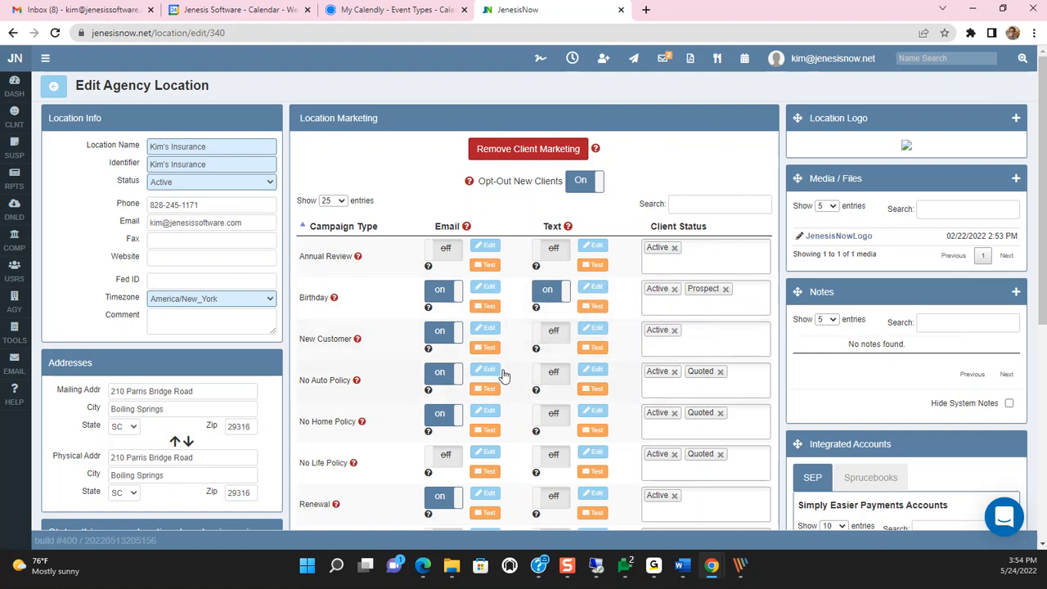
click(489, 314)
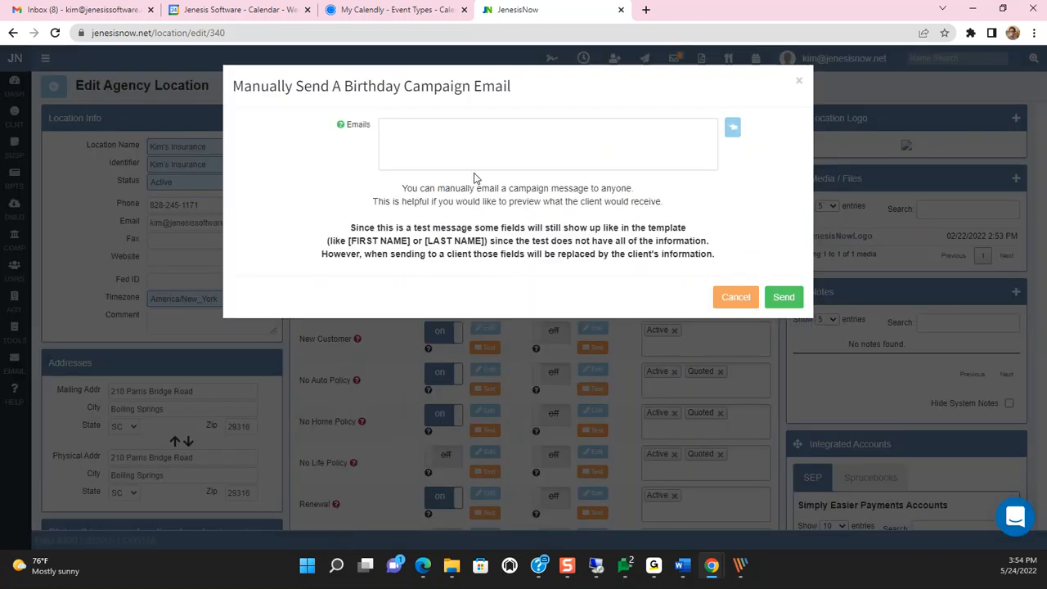
click(412, 138)
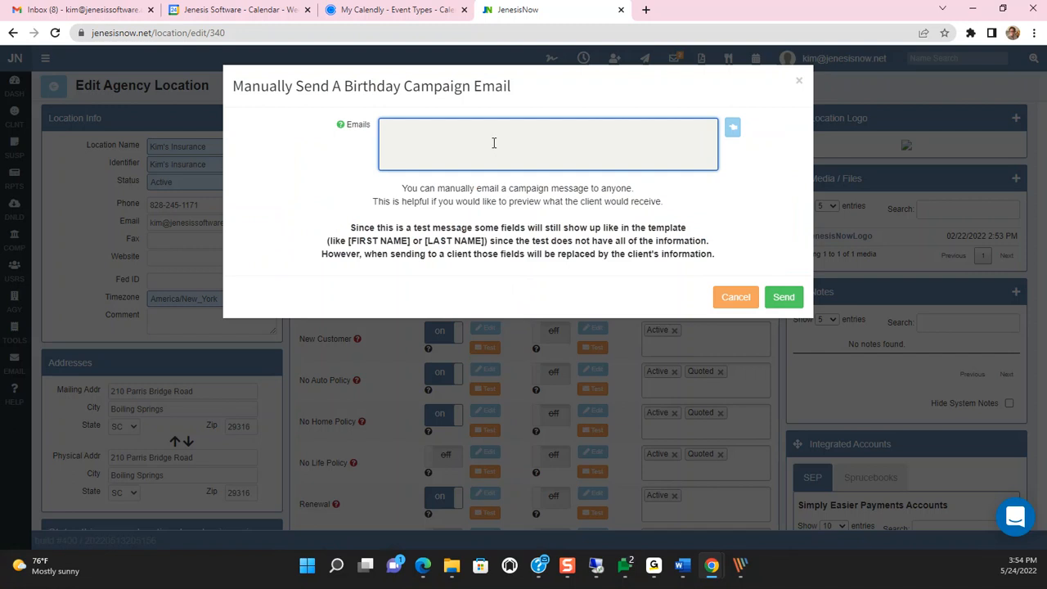
click(728, 251)
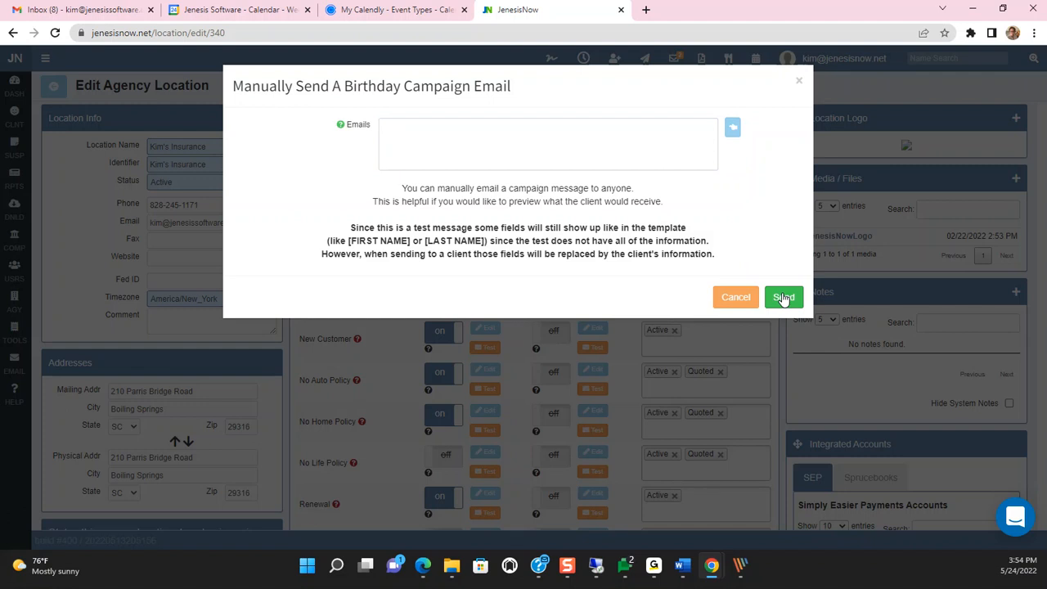
click(798, 80)
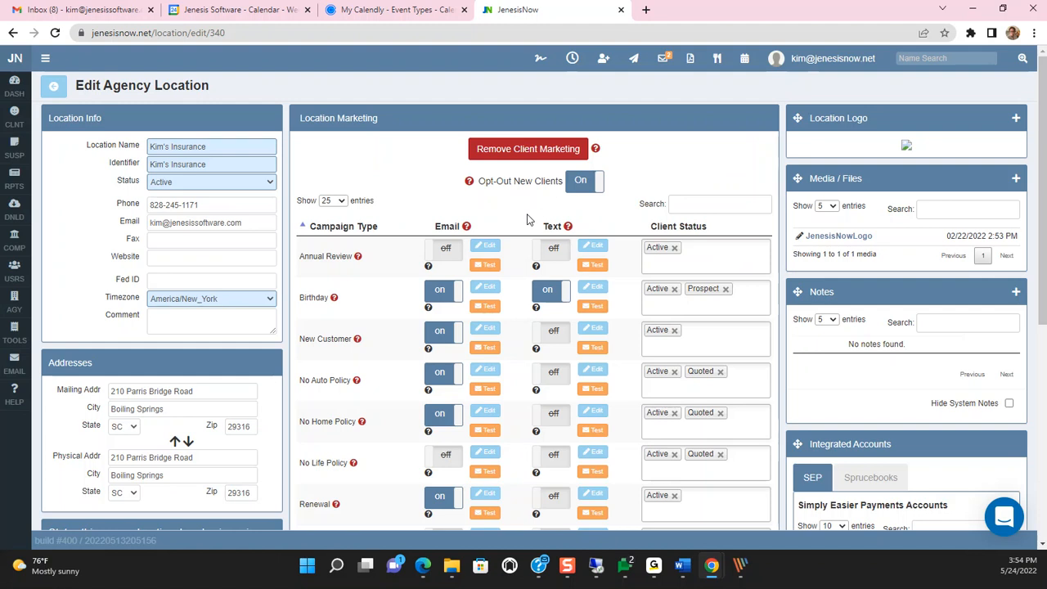
Switch on the Annual Review email campaign toggle
click(446, 254)
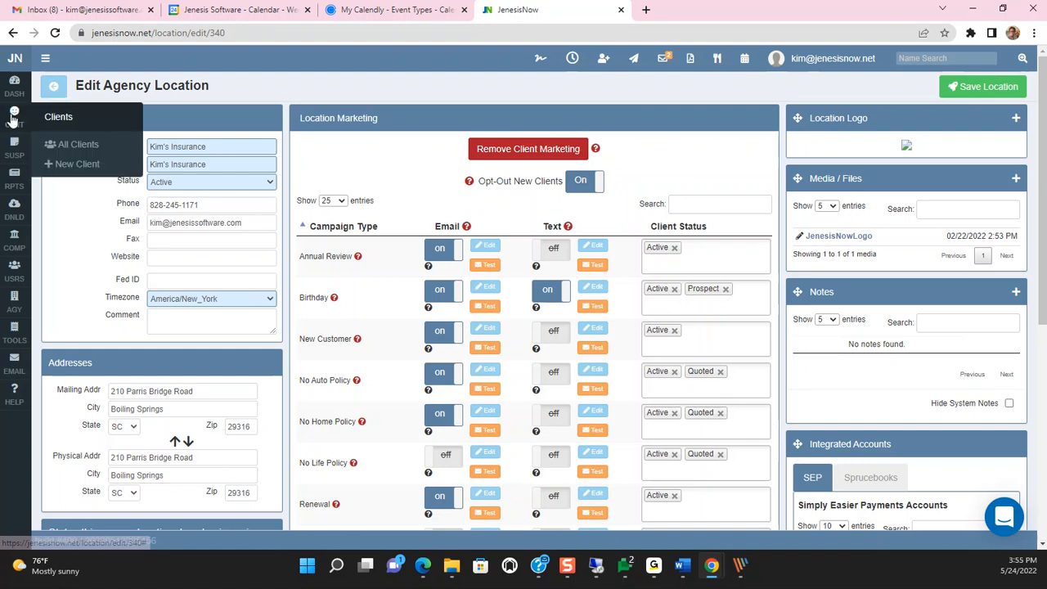
mouse_move(14, 116)
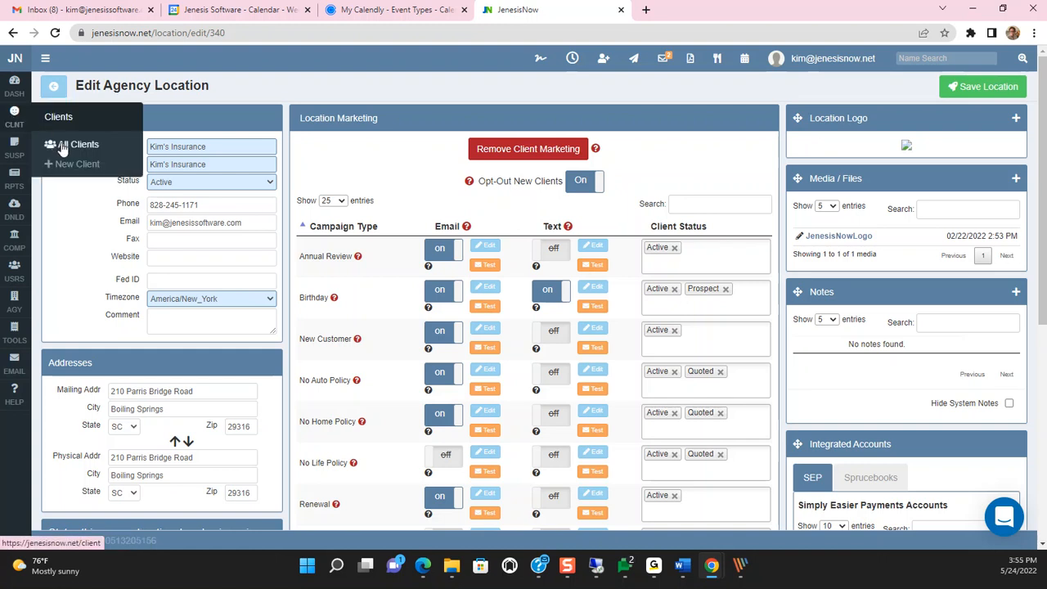
Stay on the leave-page prompt, save the location, then go to CLNT > All Clients
click(69, 146)
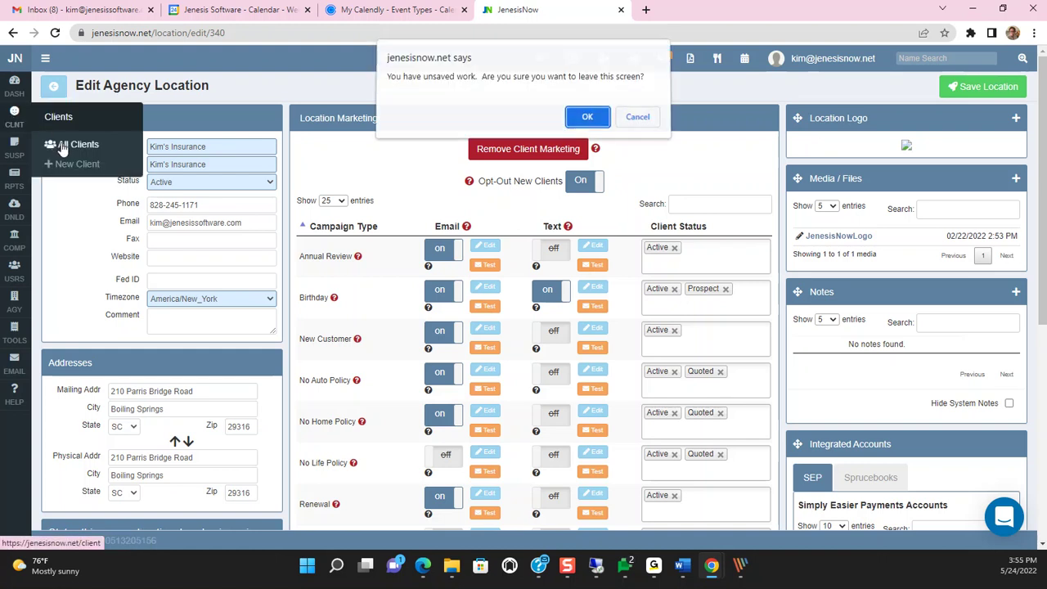
click(635, 120)
click(991, 87)
mouse_move(14, 147)
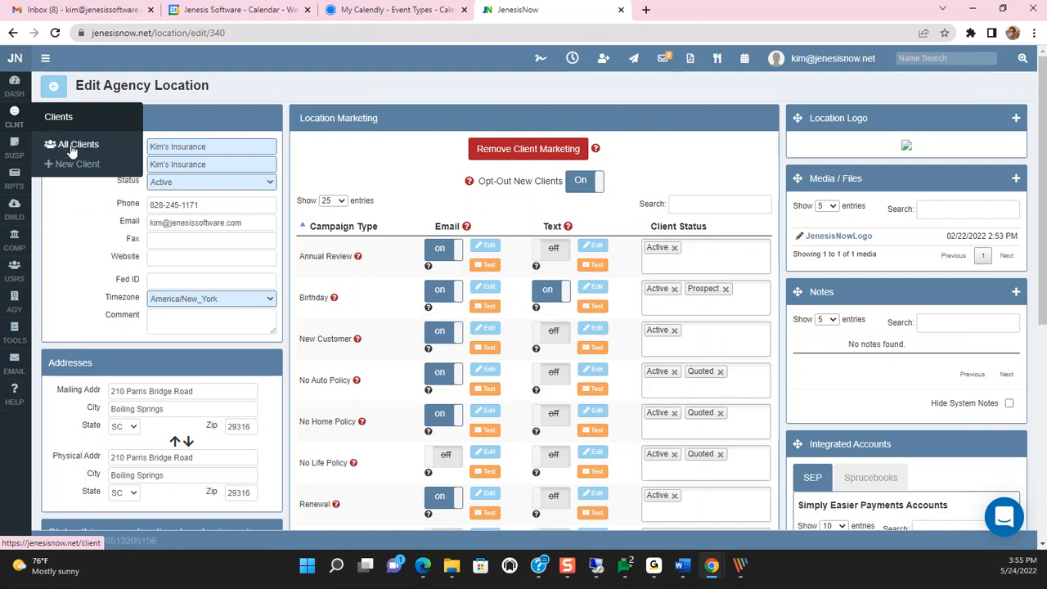
click(65, 145)
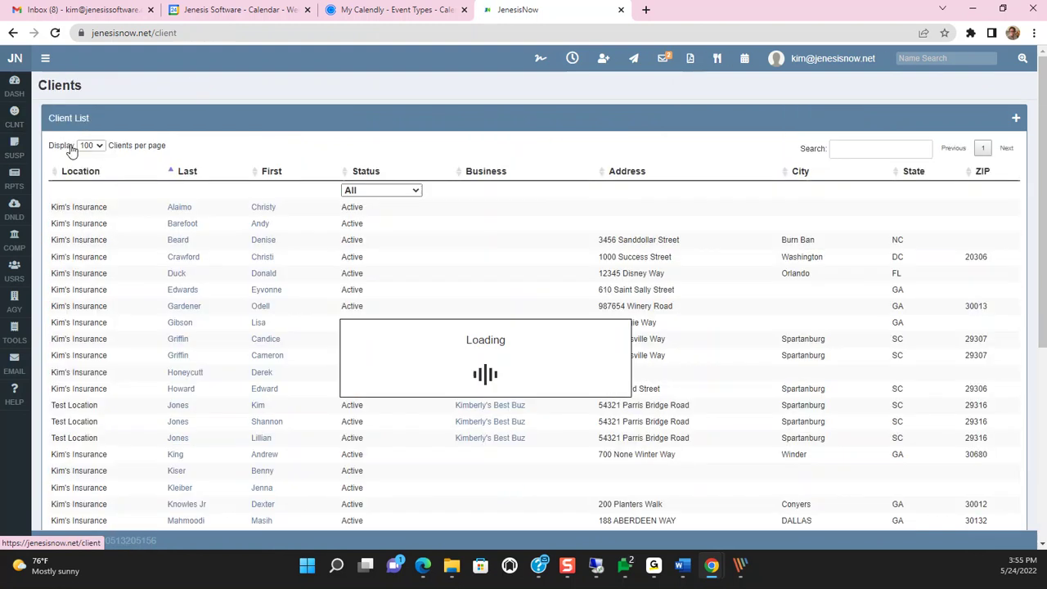
click(263, 260)
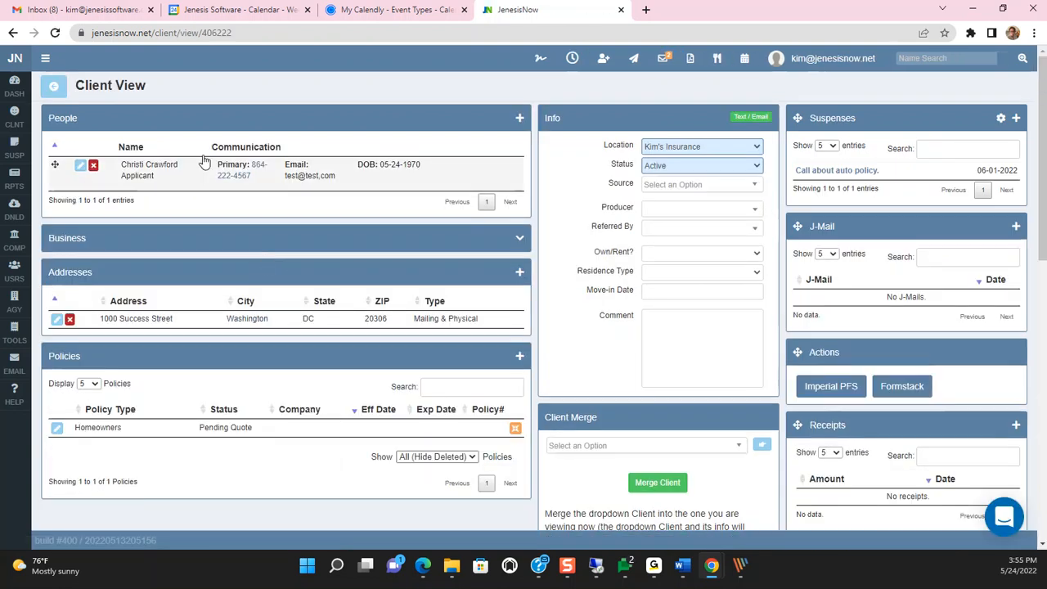
click(158, 177)
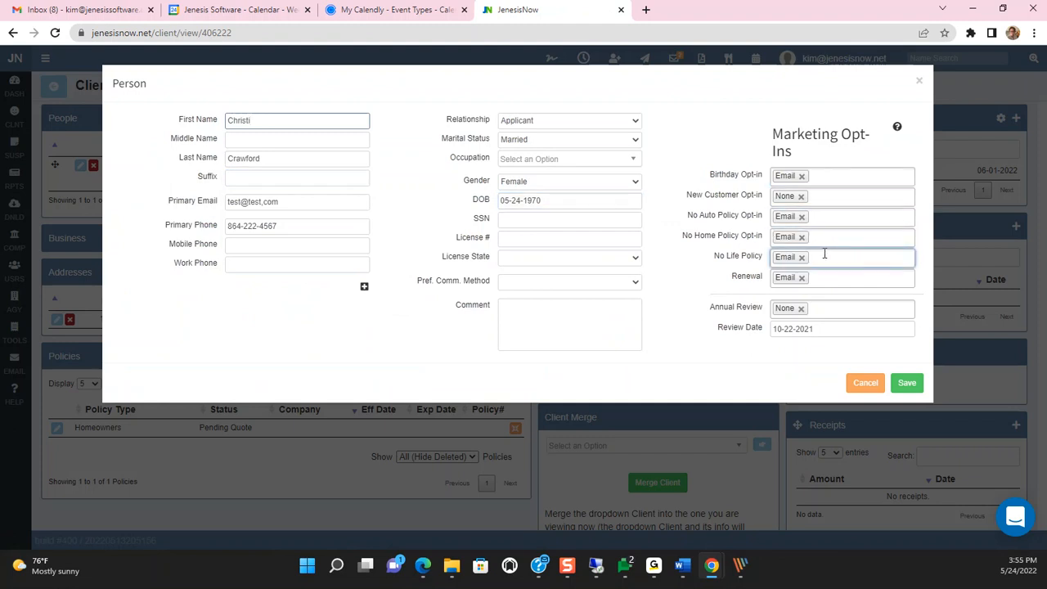
Replace None with Email in Christi's New Customer opt-in
click(803, 198)
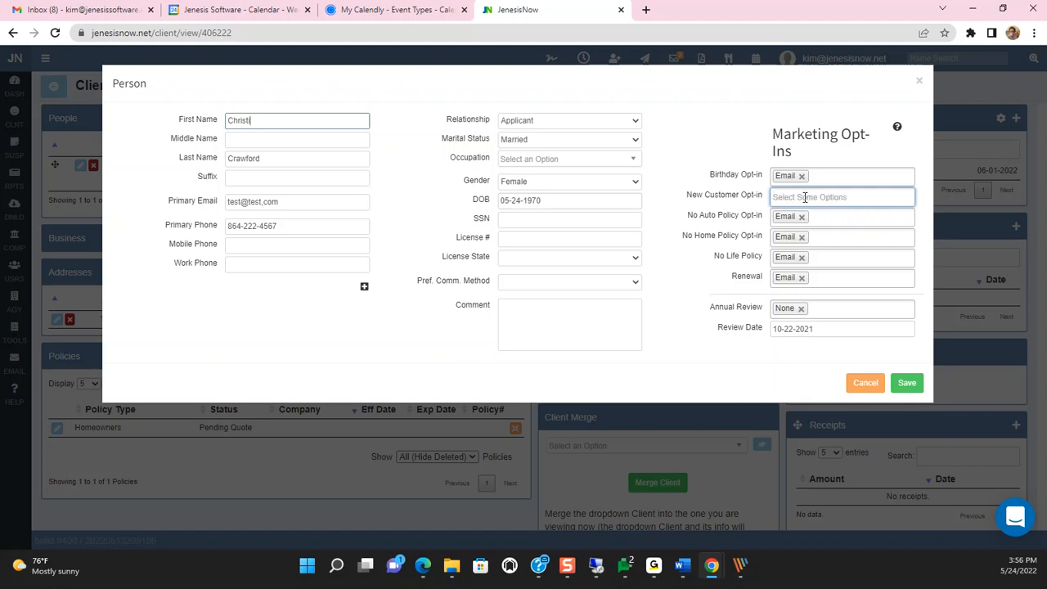
click(803, 197)
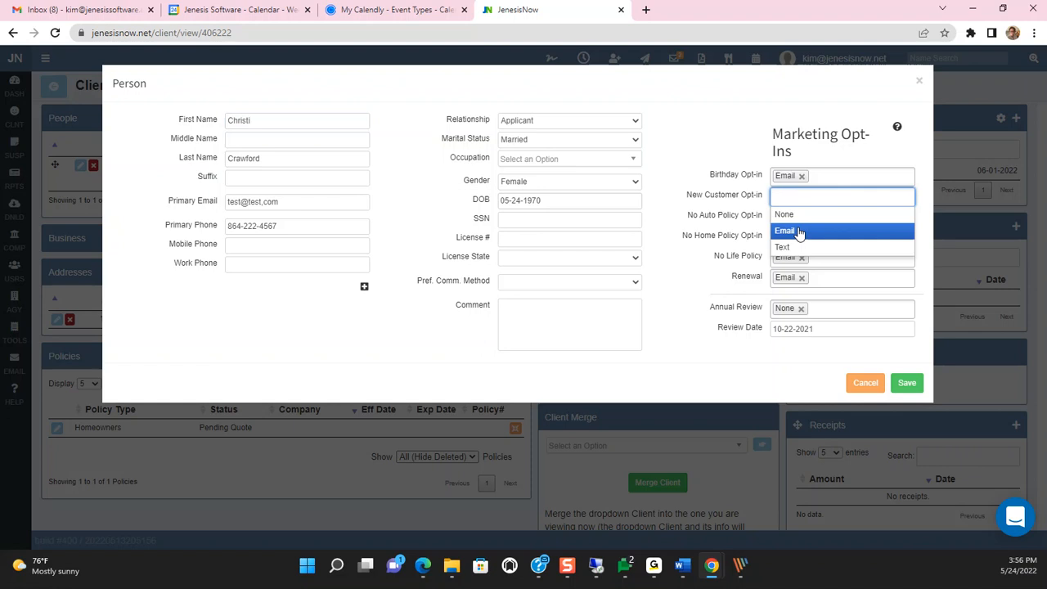
click(800, 231)
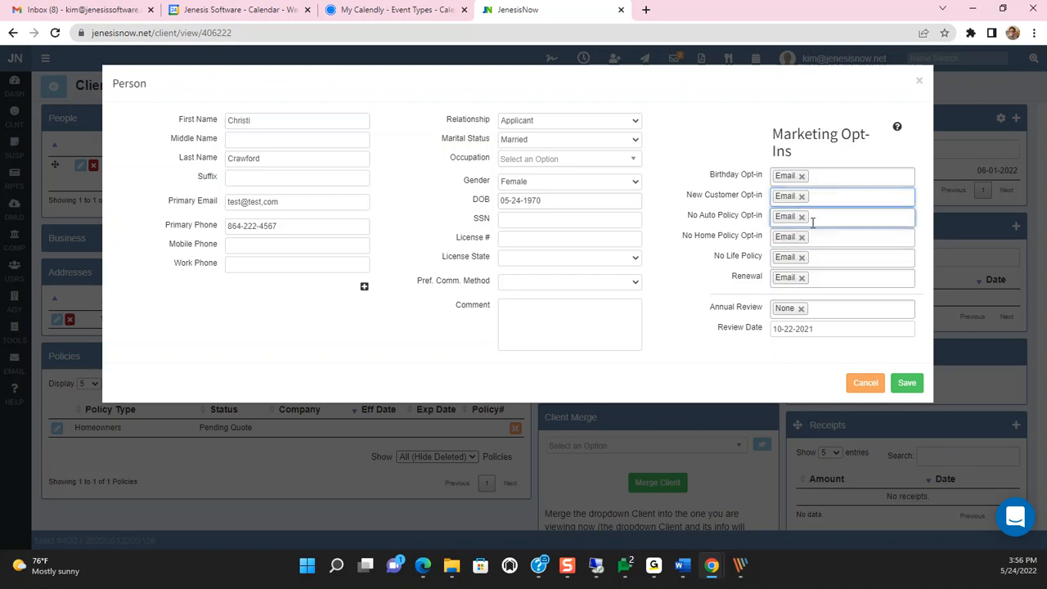
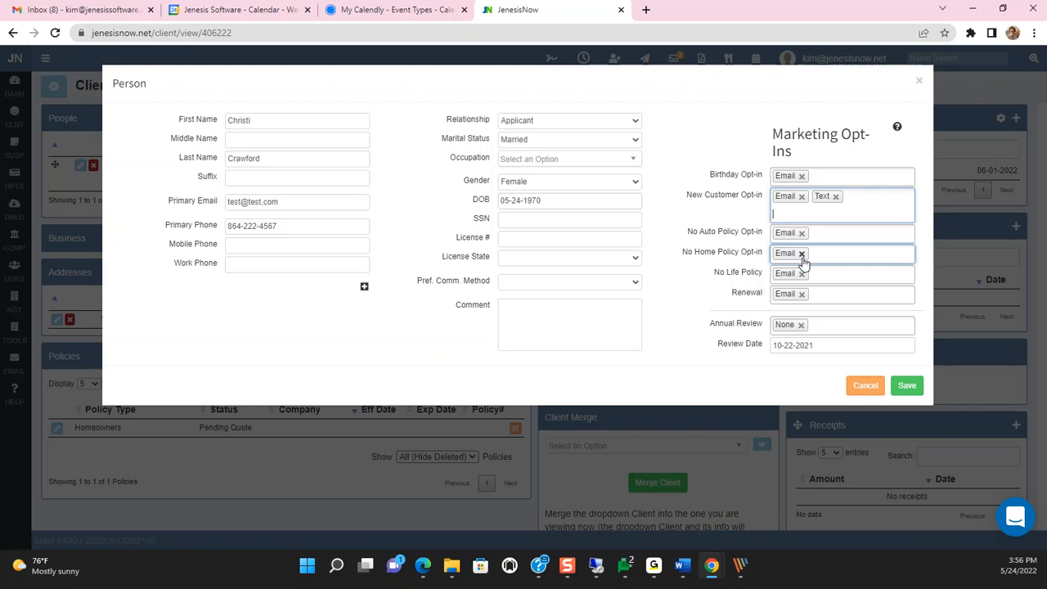
click(801, 254)
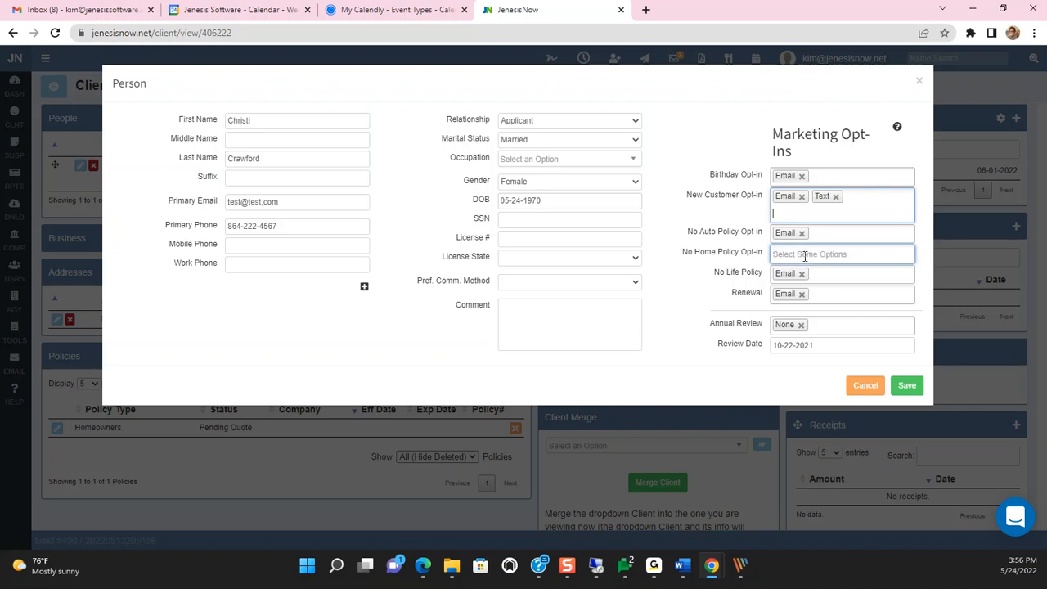
click(785, 272)
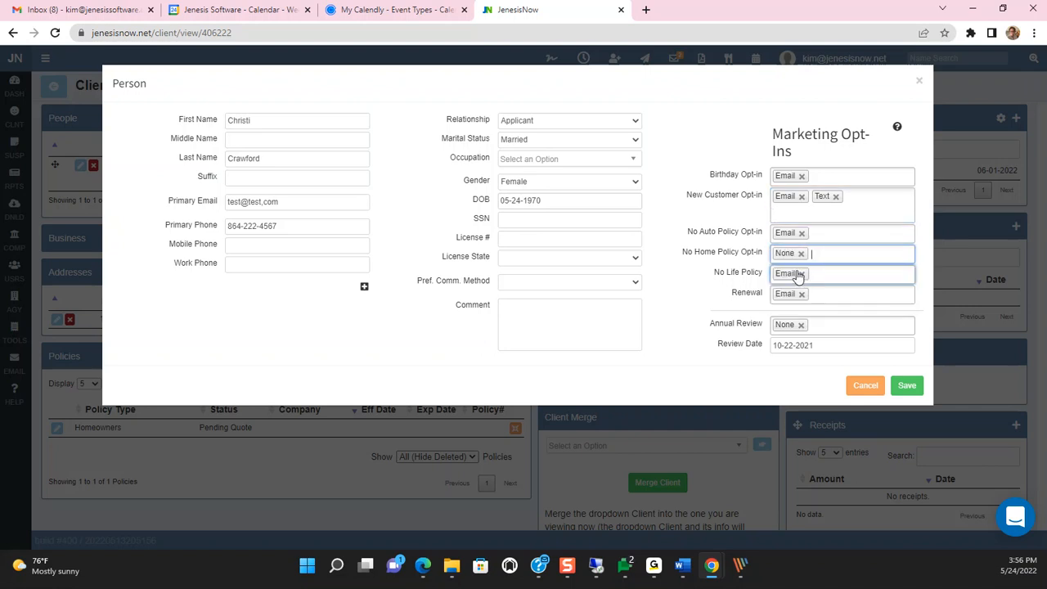
click(909, 388)
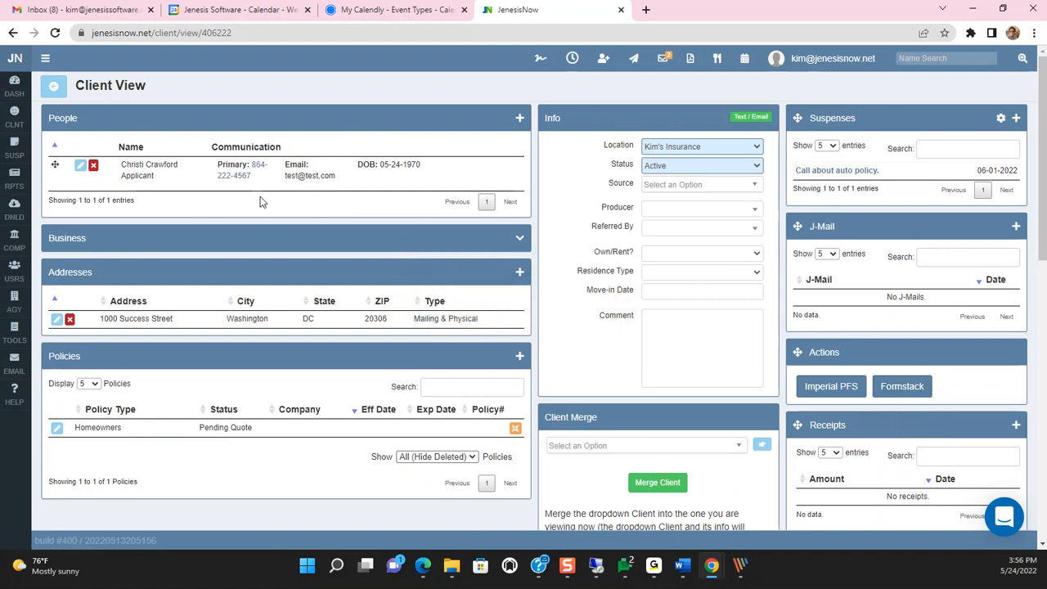
Return to the dashboard via DASH and dismiss the Select a Dashboard Box chooser without adding anything
click(15, 95)
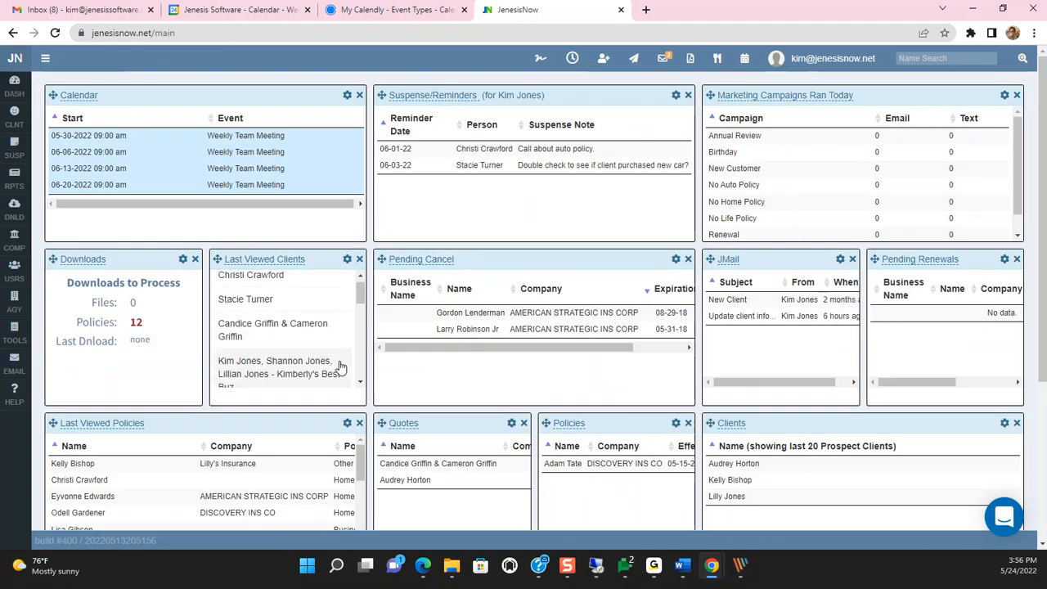
scroll(340, 371, down, 3)
scroll(340, 372, down, 5)
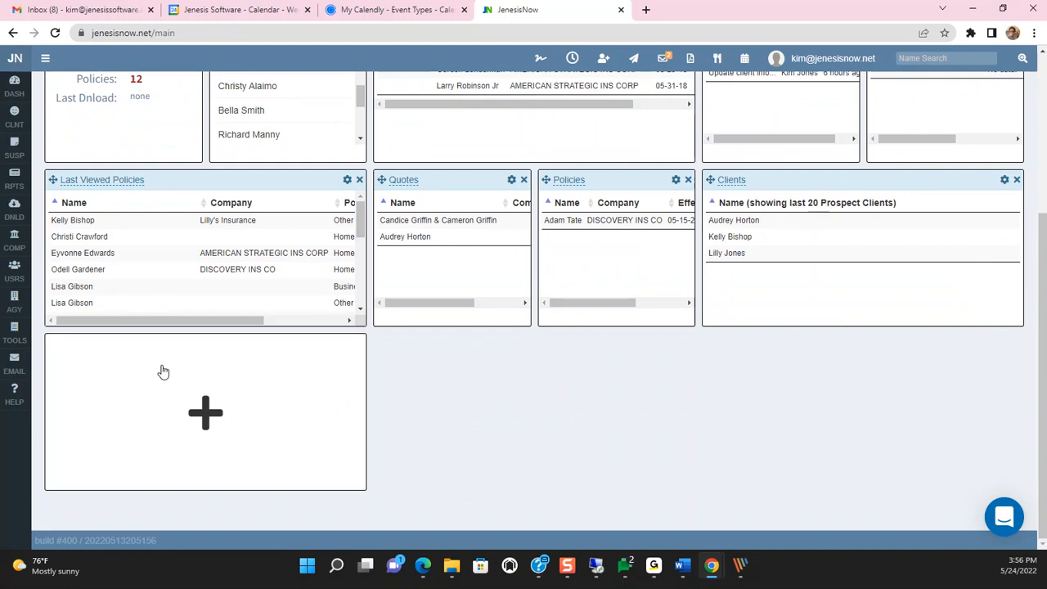
click(197, 439)
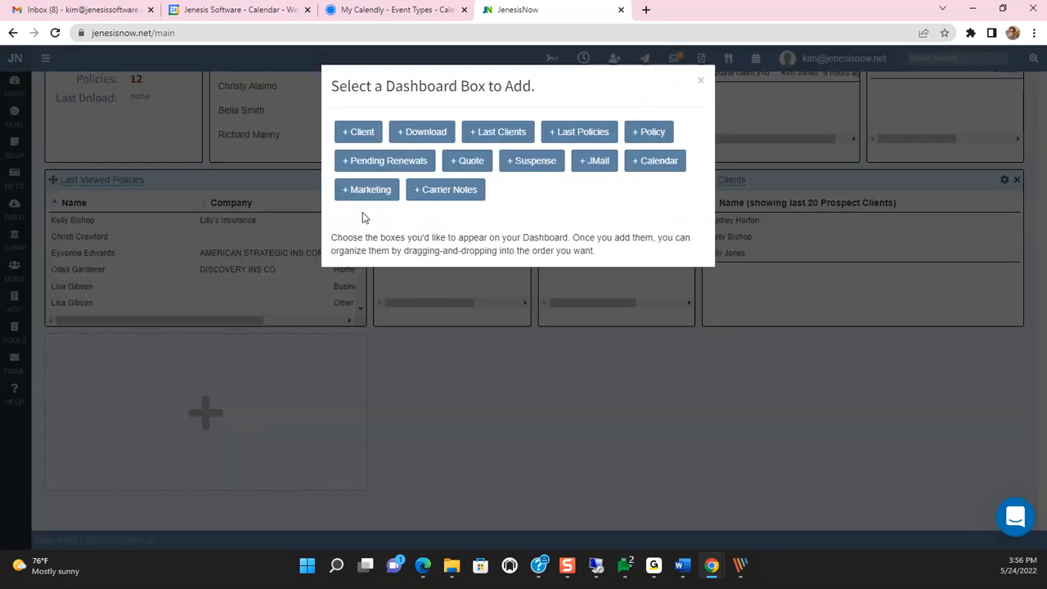
click(701, 85)
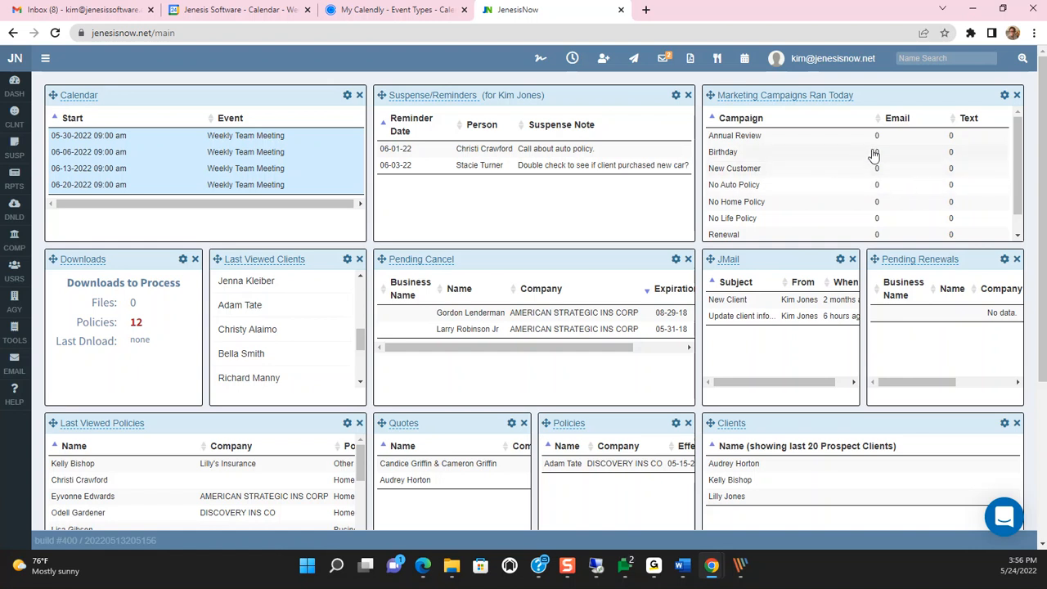
Start a Marketing History report from the campaigns box with Run Date preset to This Year
click(724, 156)
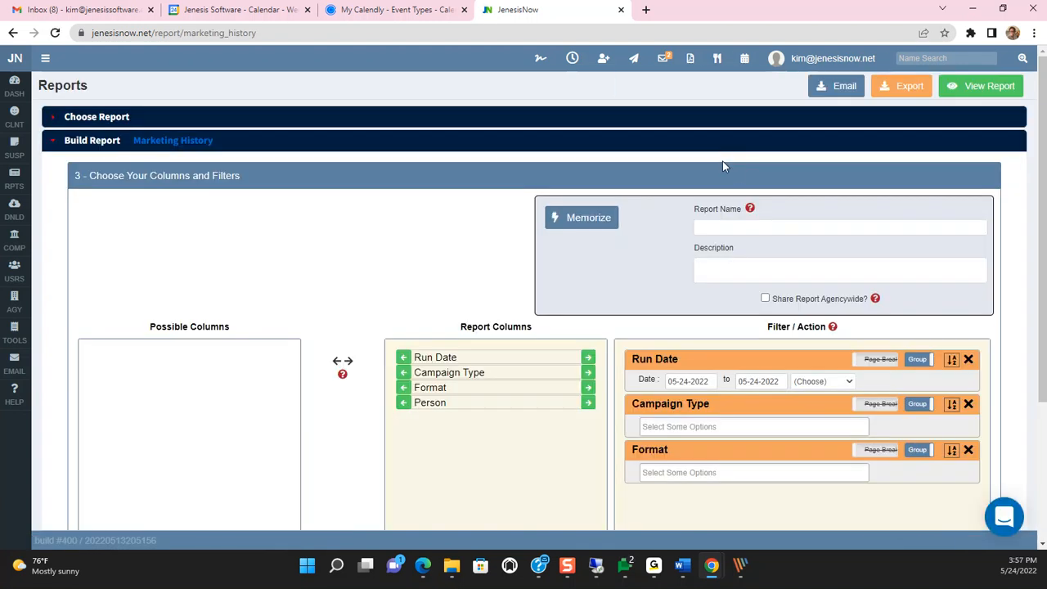
click(845, 385)
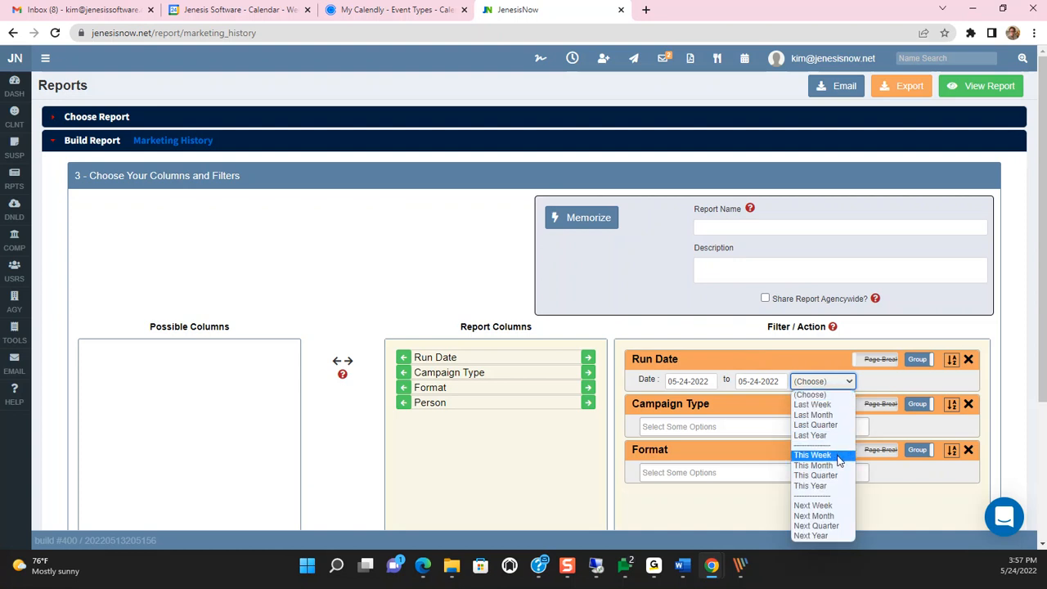
click(835, 486)
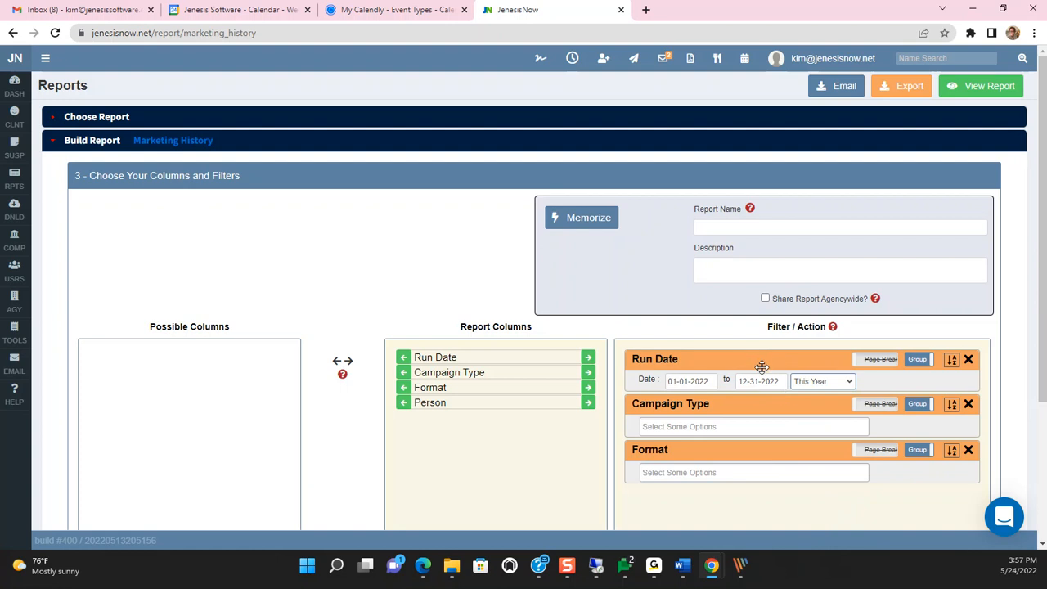
View the Marketing History report for 01-01-2022 to 12-31-2022, listing campaigns by run date
click(1002, 88)
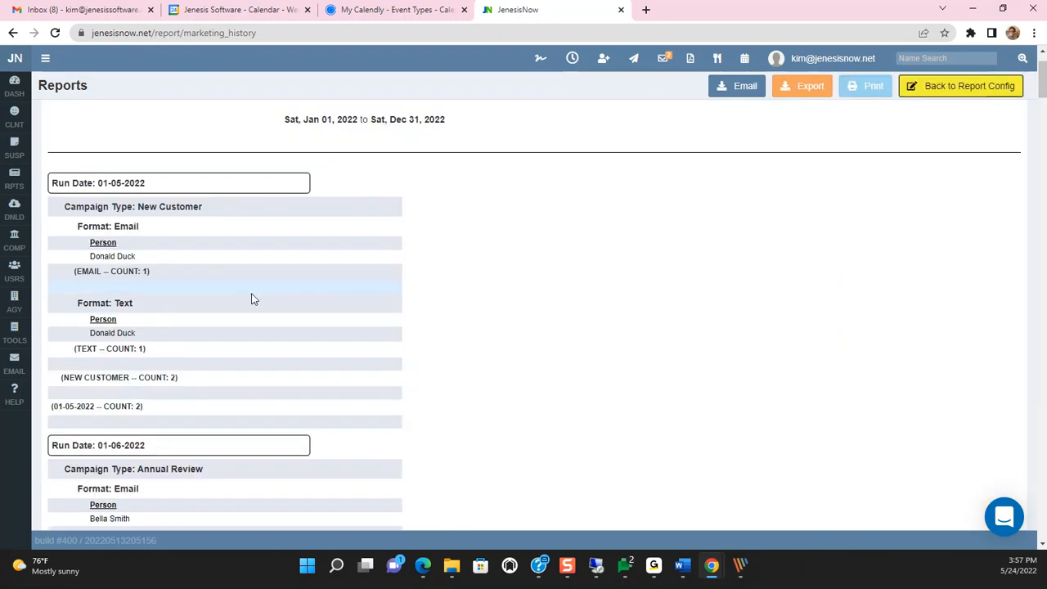
scroll(245, 309, down, 1)
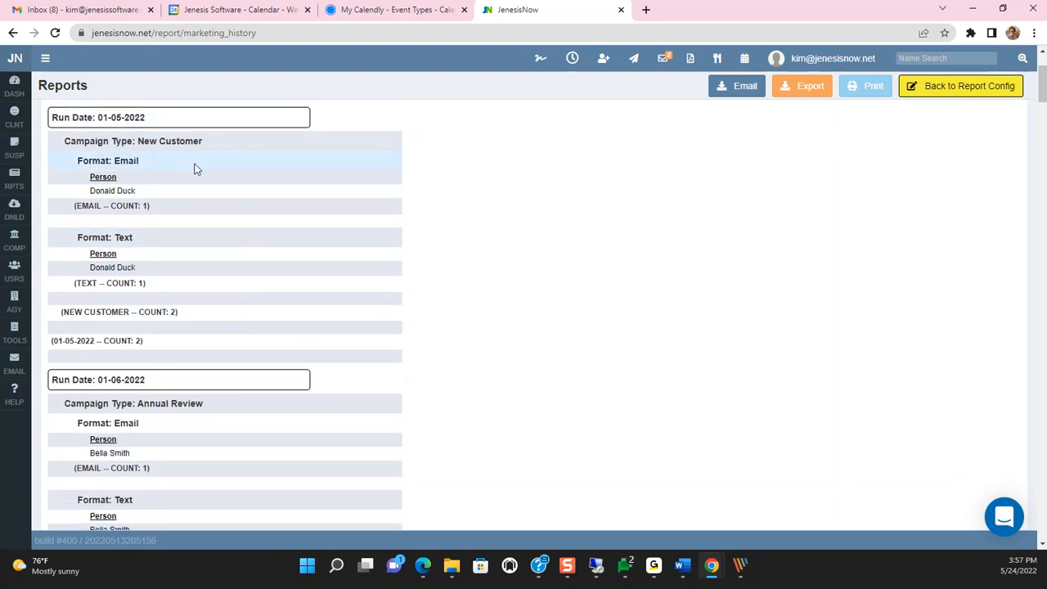
scroll(176, 358, down, 2)
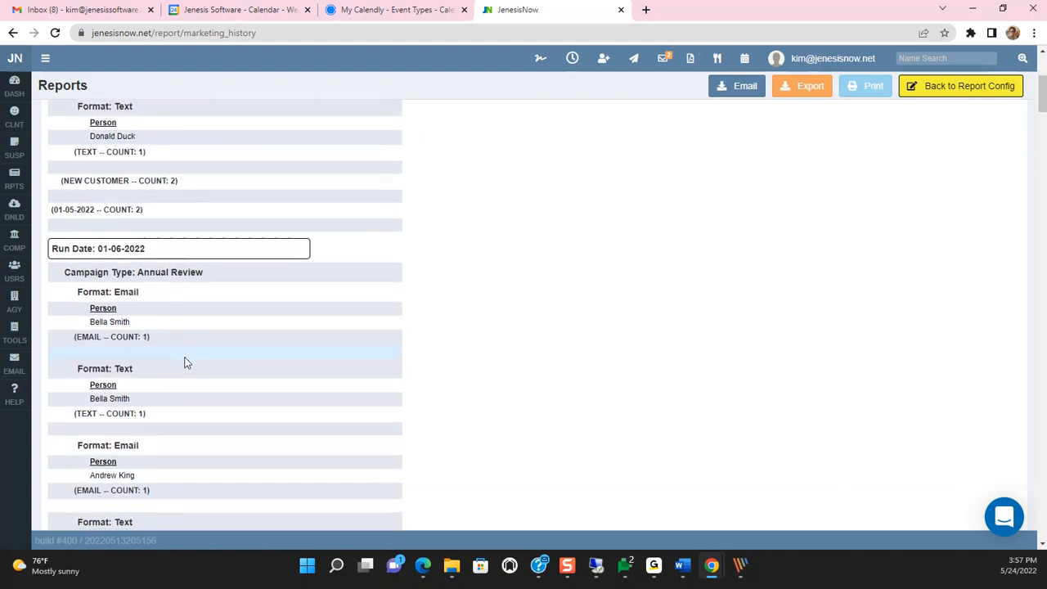
scroll(192, 327, down, 1)
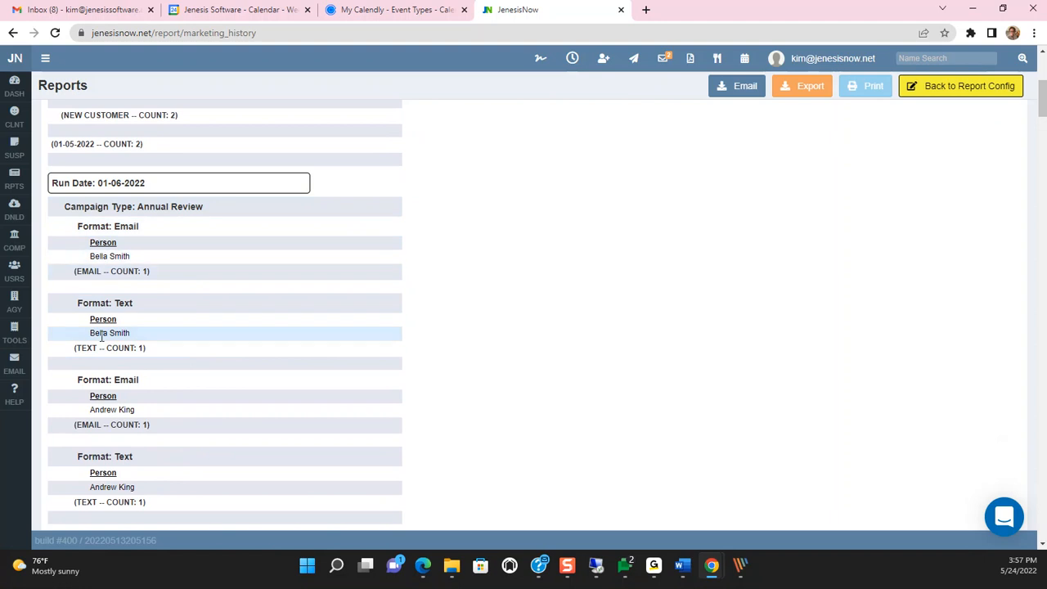